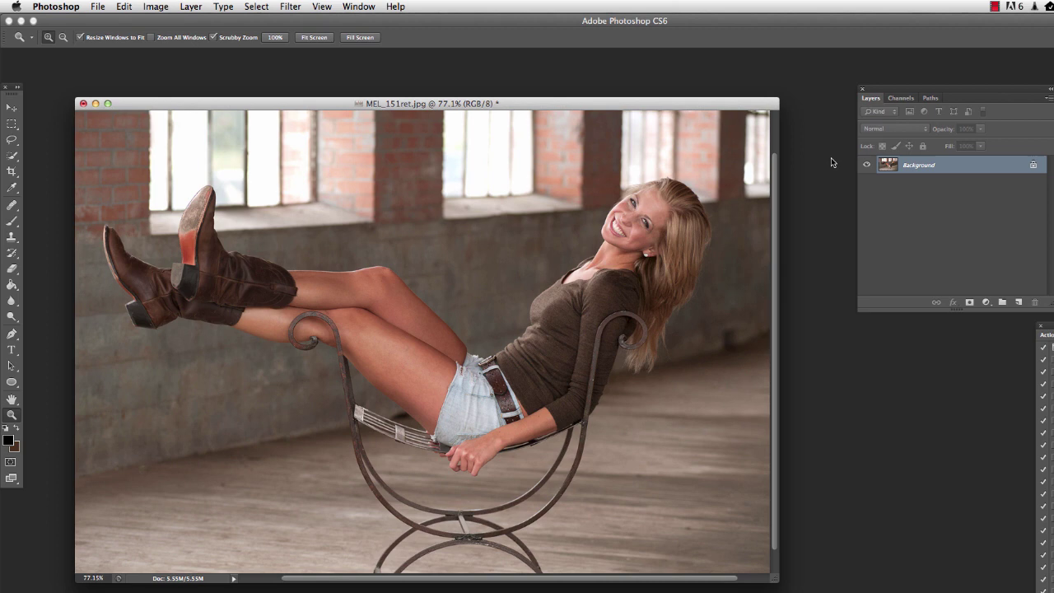
Move the Layers panel nearer the photo and add a Curves 1 adjustment layer.
left_click_drag(947, 88, 906, 112)
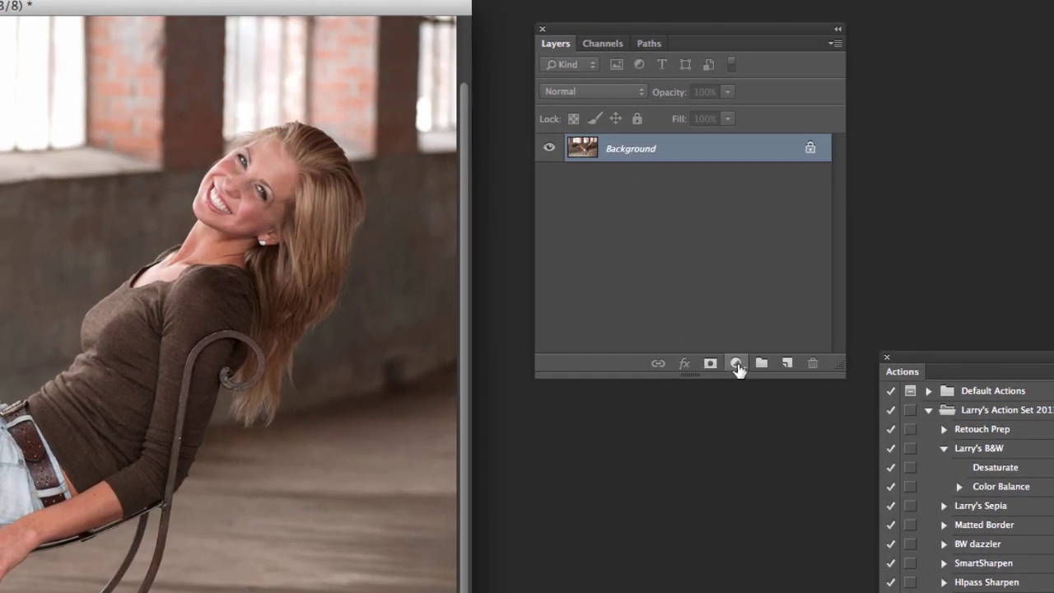
left_click(736, 364)
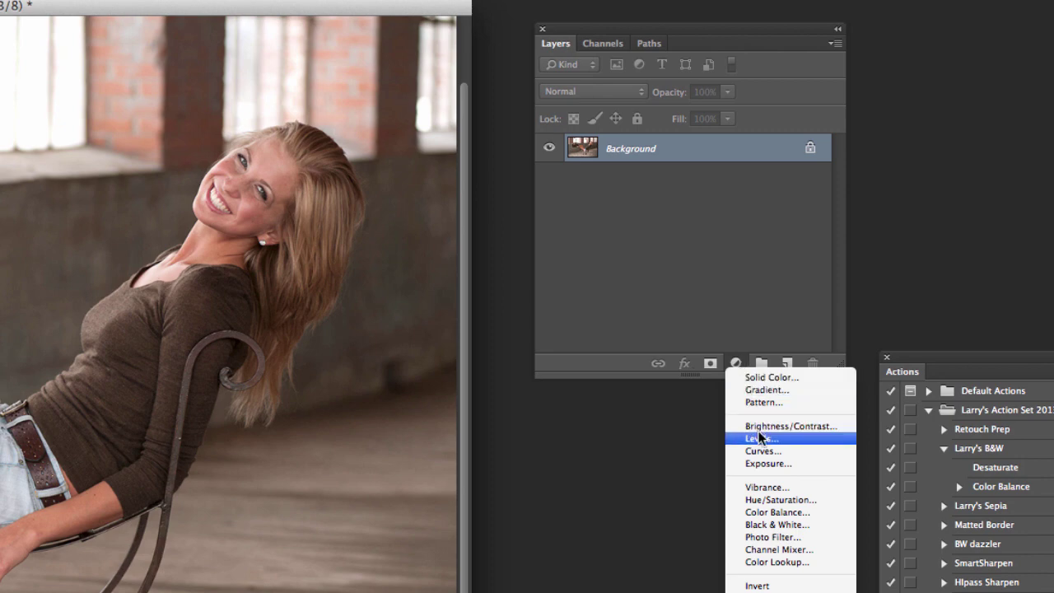
left_click(763, 451)
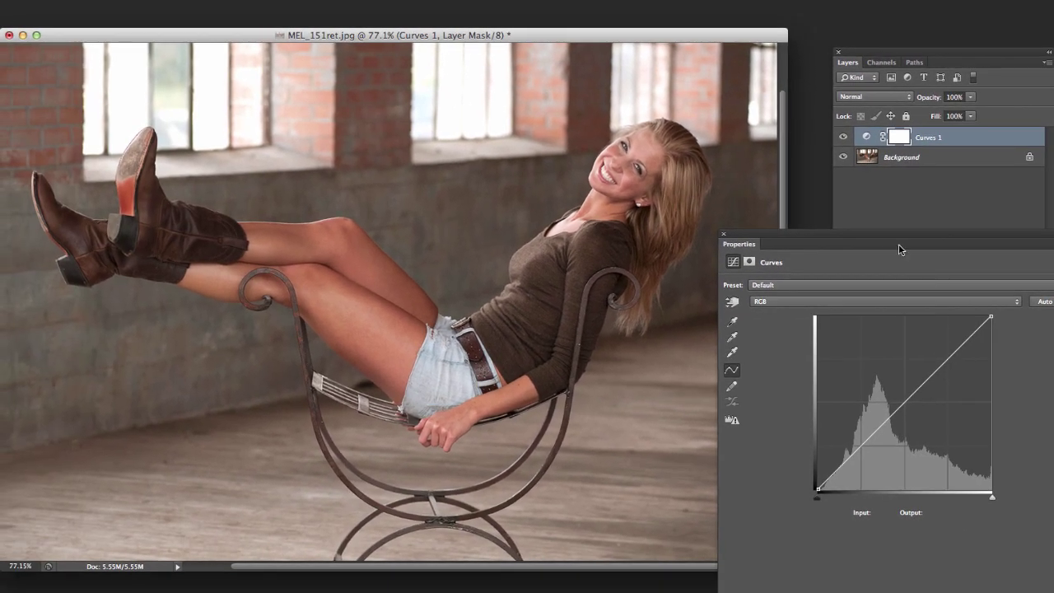
Drag the Curves Properties panel to the top of the screen, leaving the Layers panel partly visible.
left_click_drag(792, 251, 778, 48)
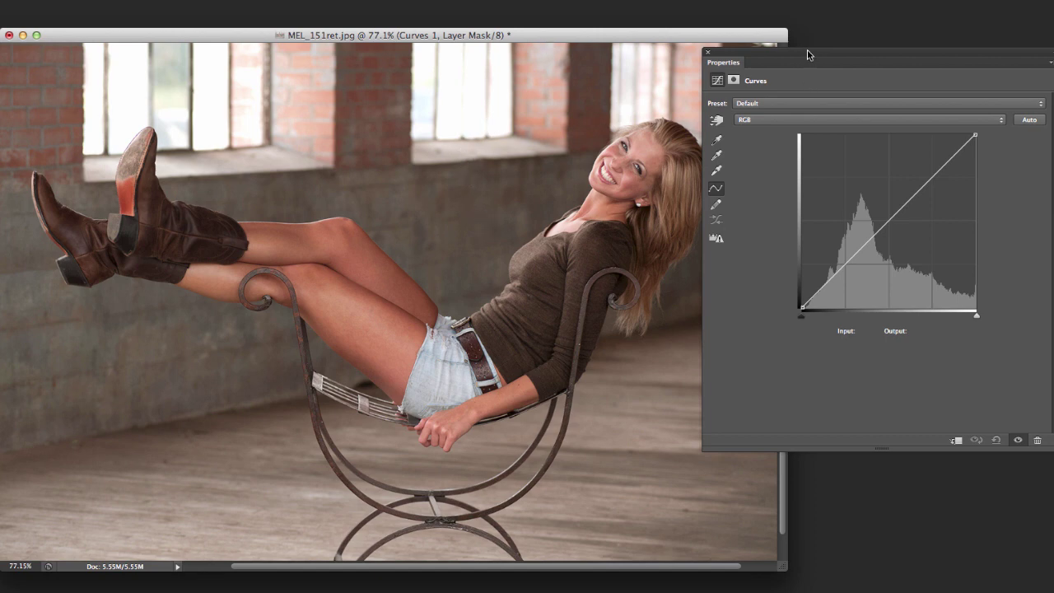
left_click_drag(807, 55, 813, 73)
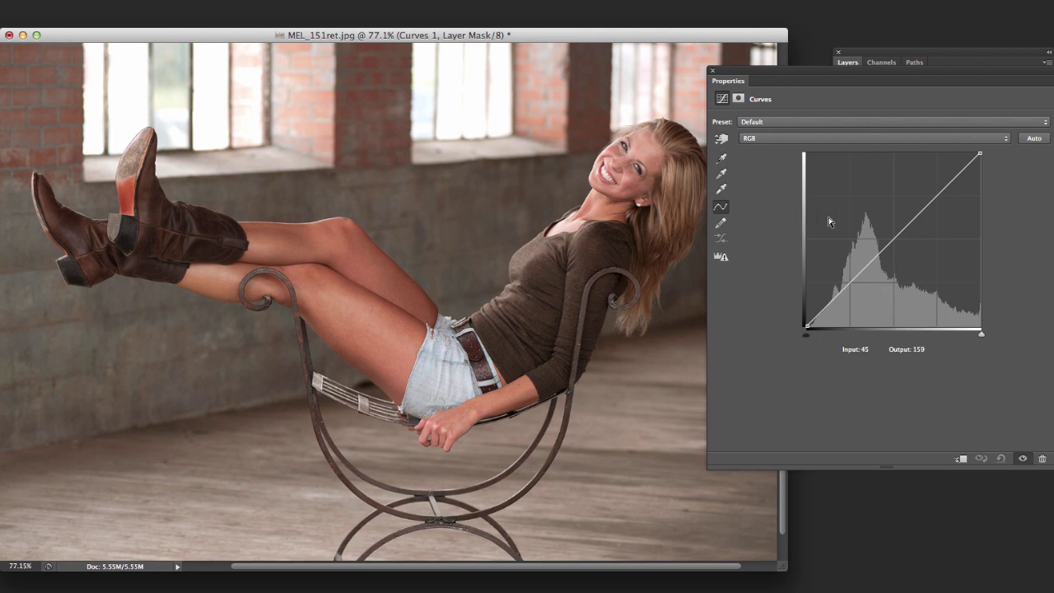
Bend the curve with midtone and highlight points, reset it, then add a shadow point at 63/65.
left_click(893, 239)
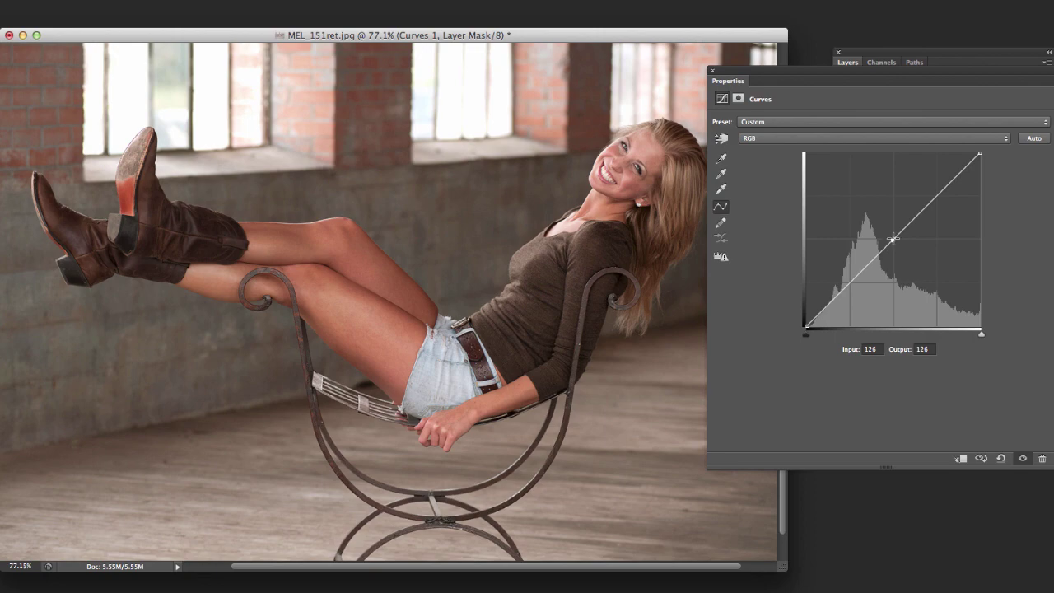
left_click_drag(893, 239, 893, 190)
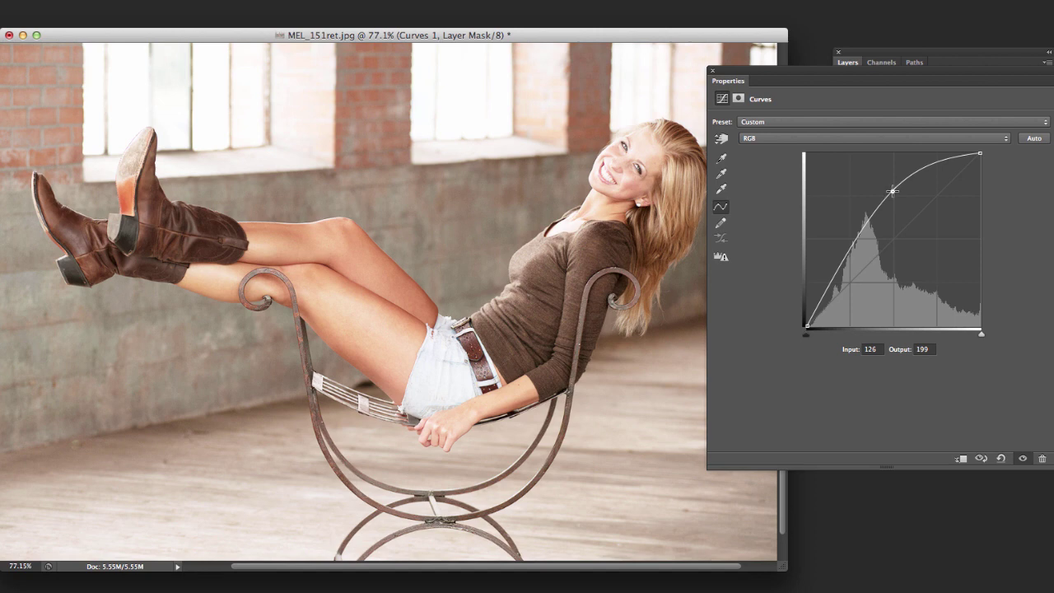
left_click_drag(893, 191, 893, 239)
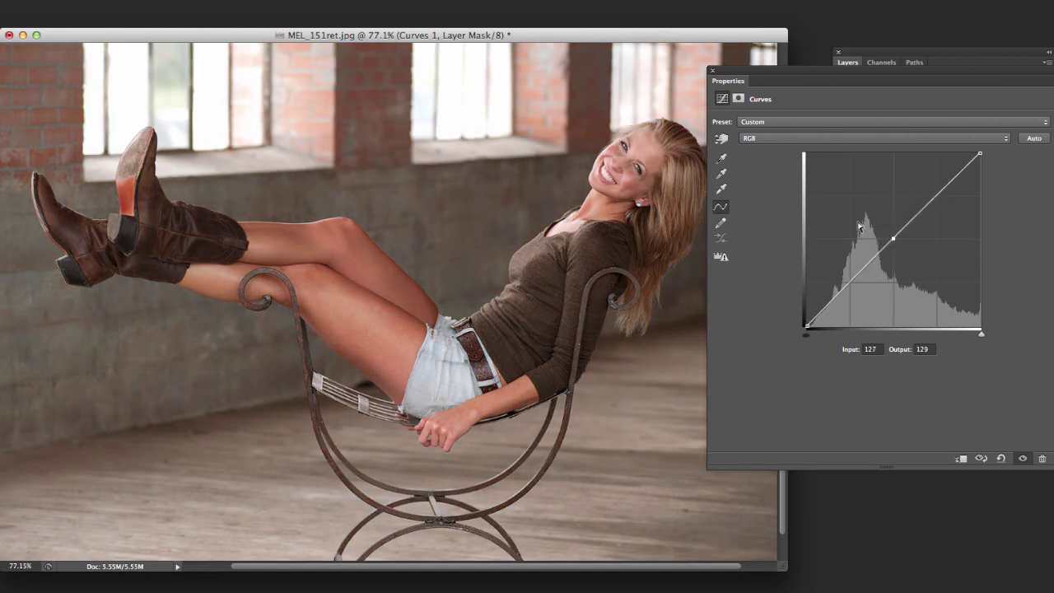
left_click(934, 196)
left_click_drag(935, 198, 940, 250)
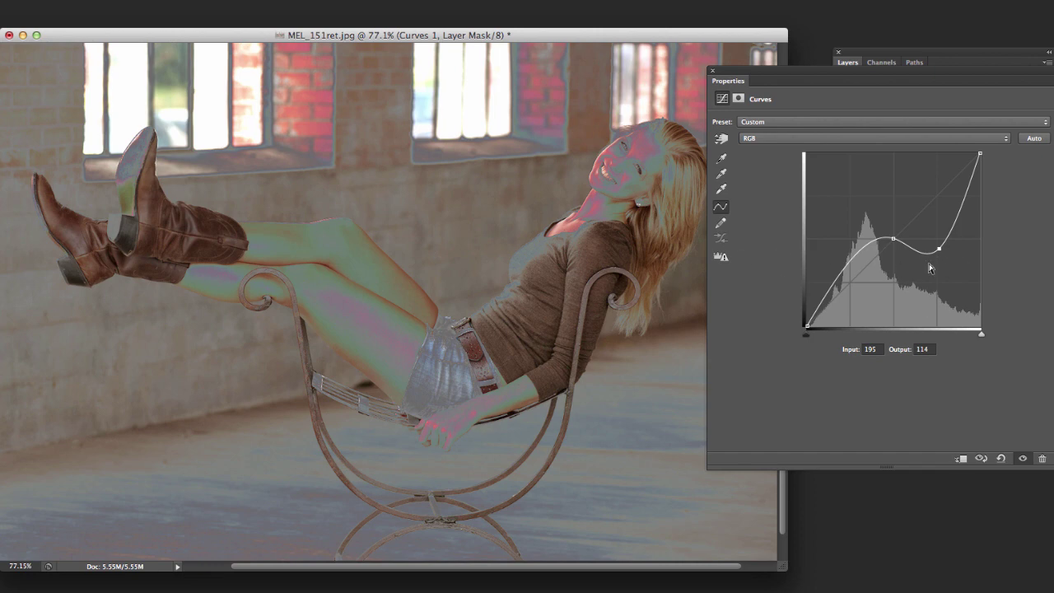
left_click(1001, 459)
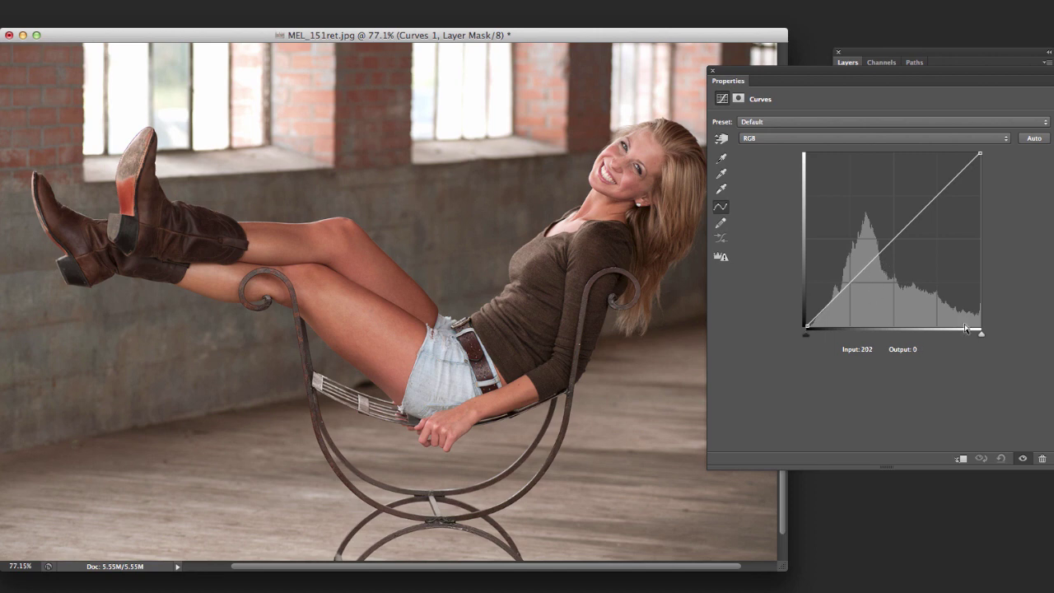
left_click(849, 282)
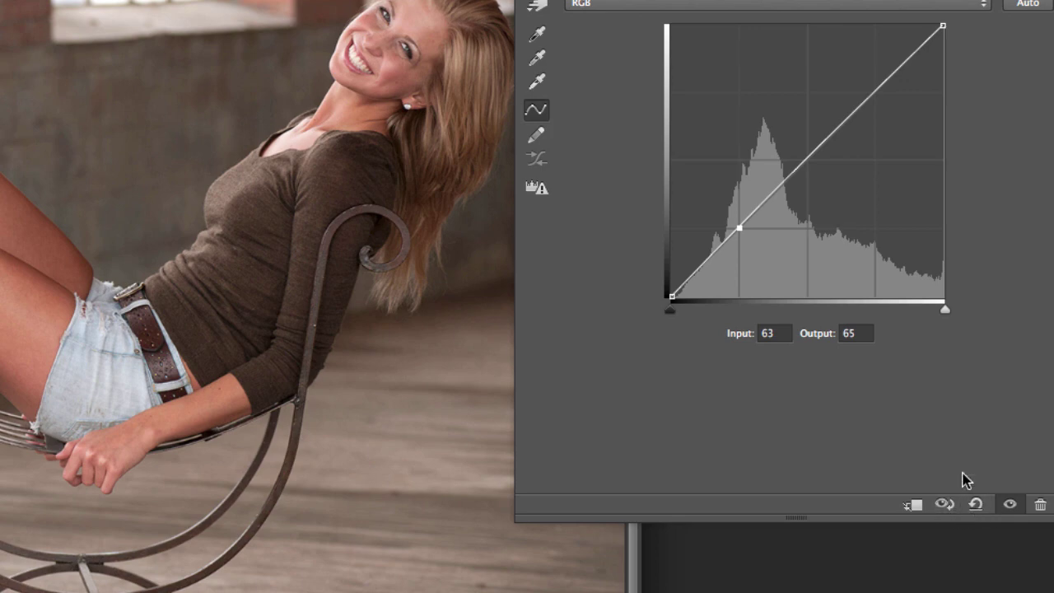
Build a gentle S-curve with darker shadows and raised highlights, restarting once from default.
left_click_drag(794, 174, 795, 128)
left_click_drag(875, 46, 874, 110)
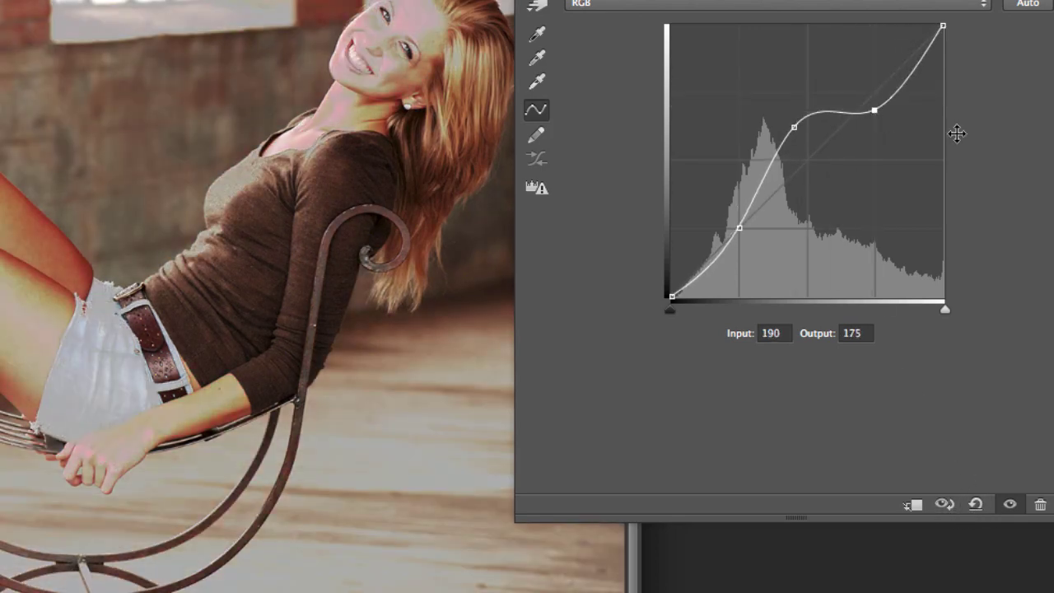
left_click(976, 506)
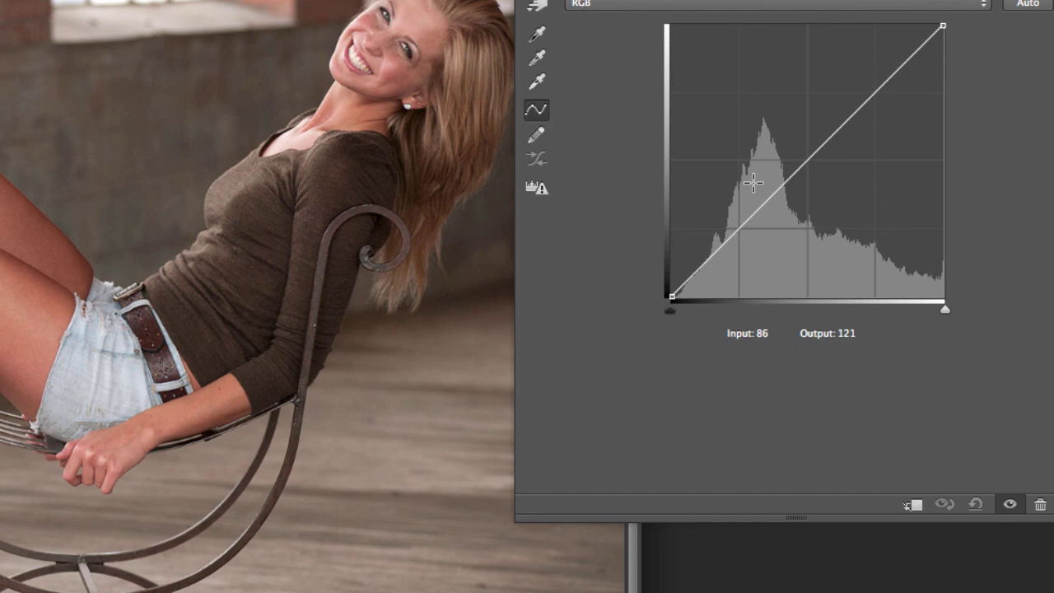
left_click(803, 162)
left_click_drag(742, 221, 738, 237)
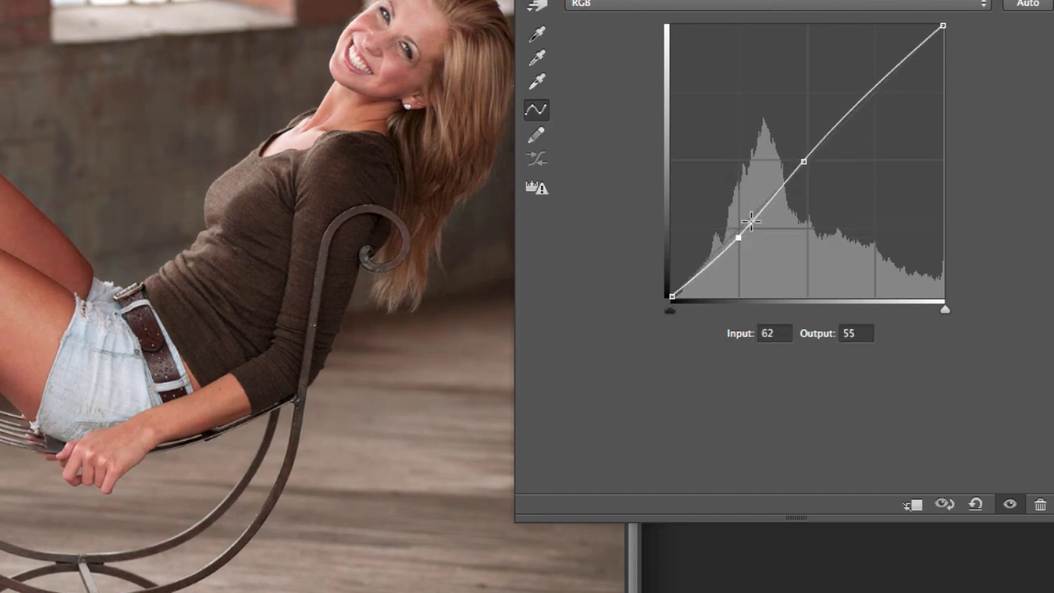
left_click_drag(876, 92, 874, 80)
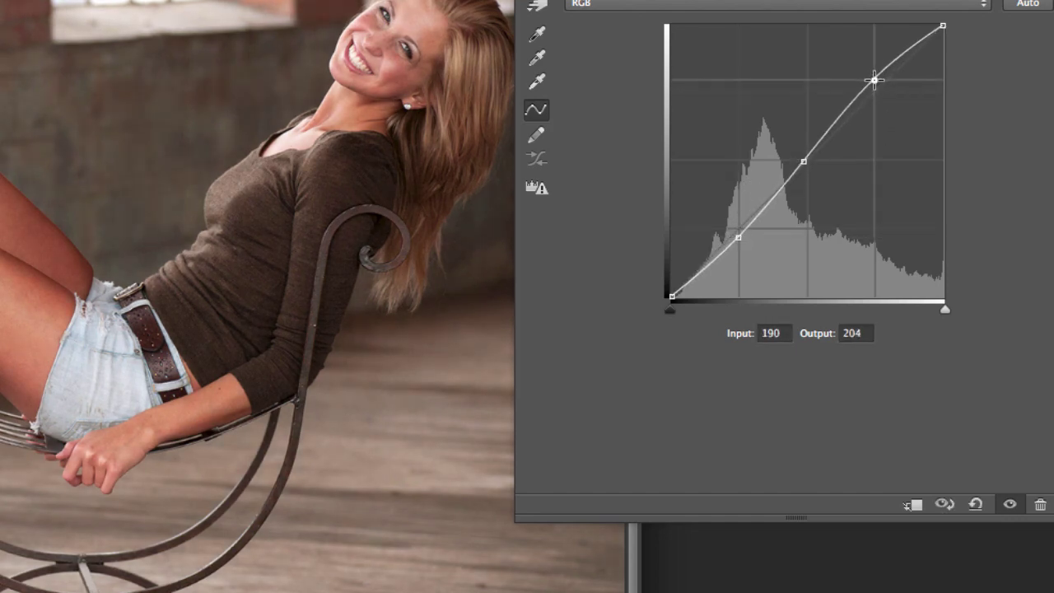
Compare the S-curve against the previous state, then reset the curve to a straight line.
left_click(944, 505)
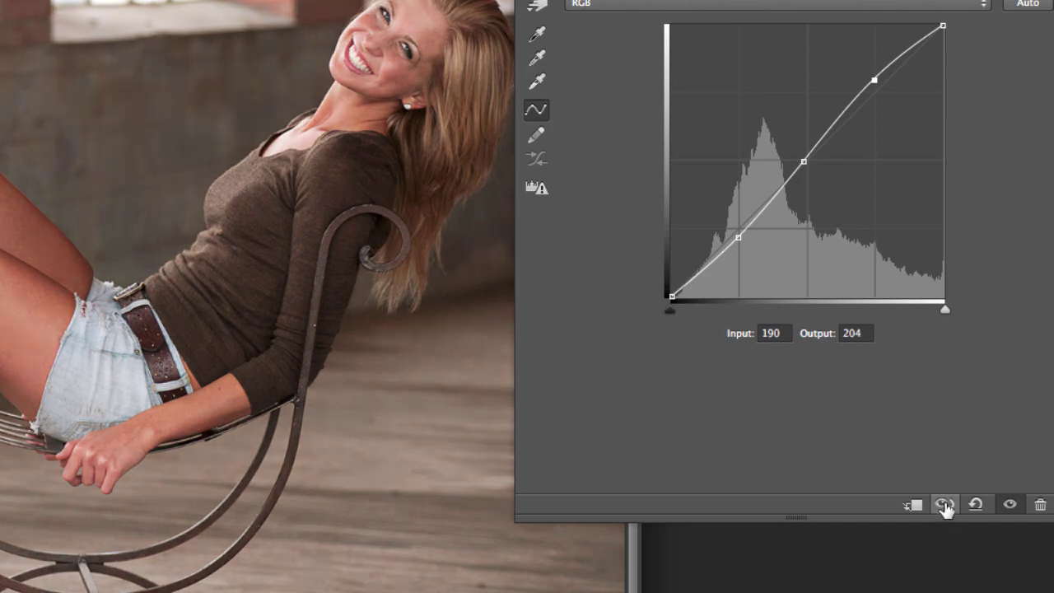
left_click(945, 505)
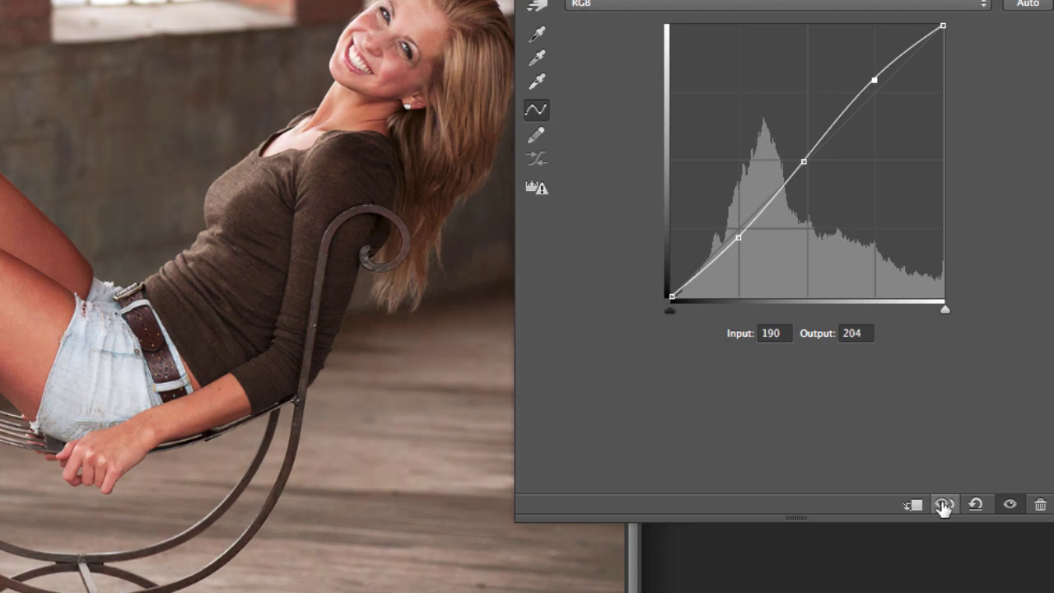
left_click(944, 505)
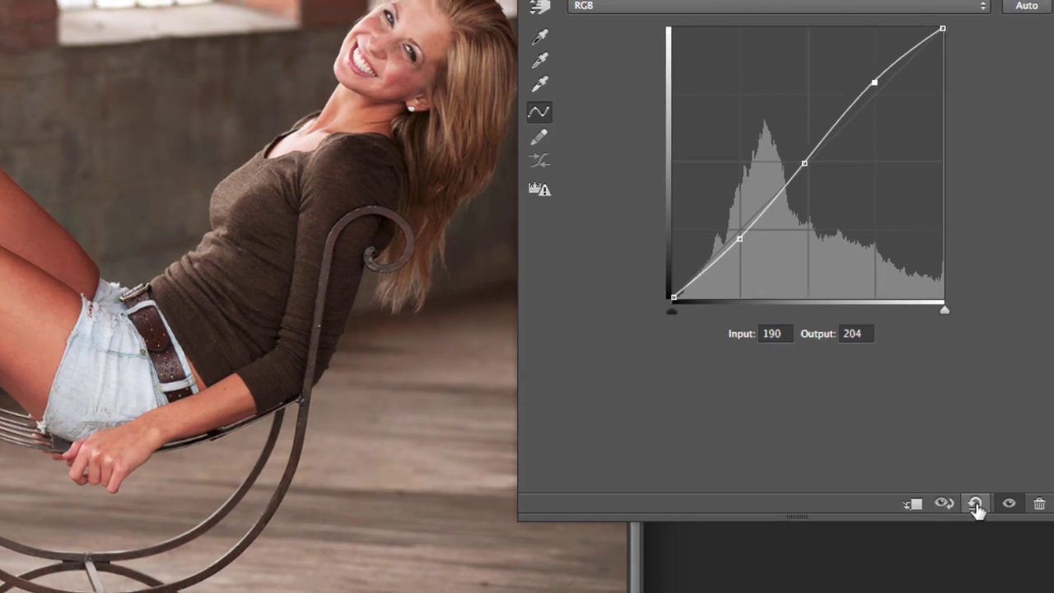
left_click(976, 506)
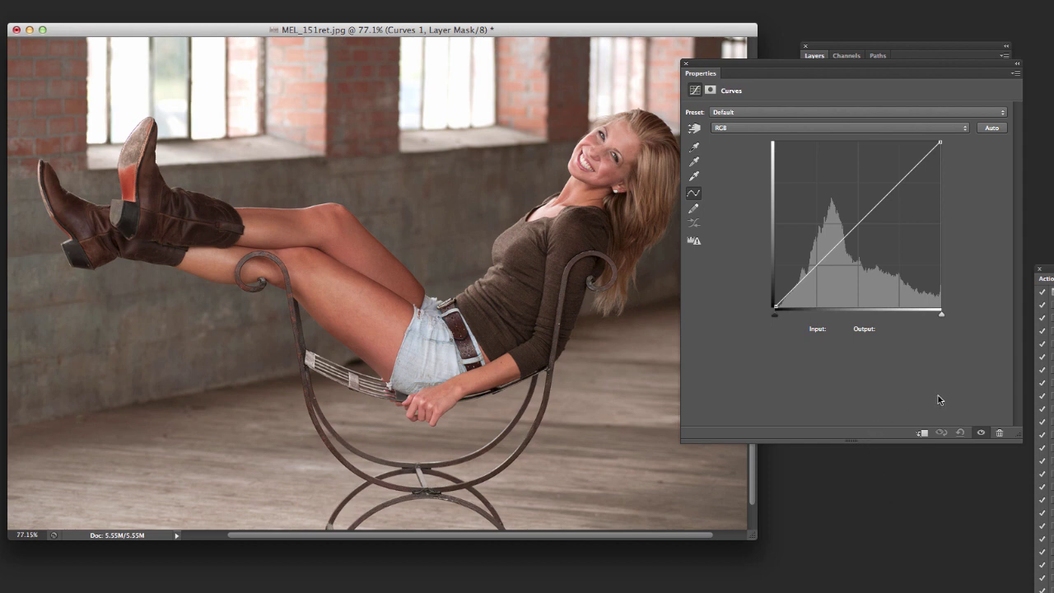
Apply an Auto curve correction and toggle it against the previous state to compare.
left_click_drag(842, 71, 868, 112)
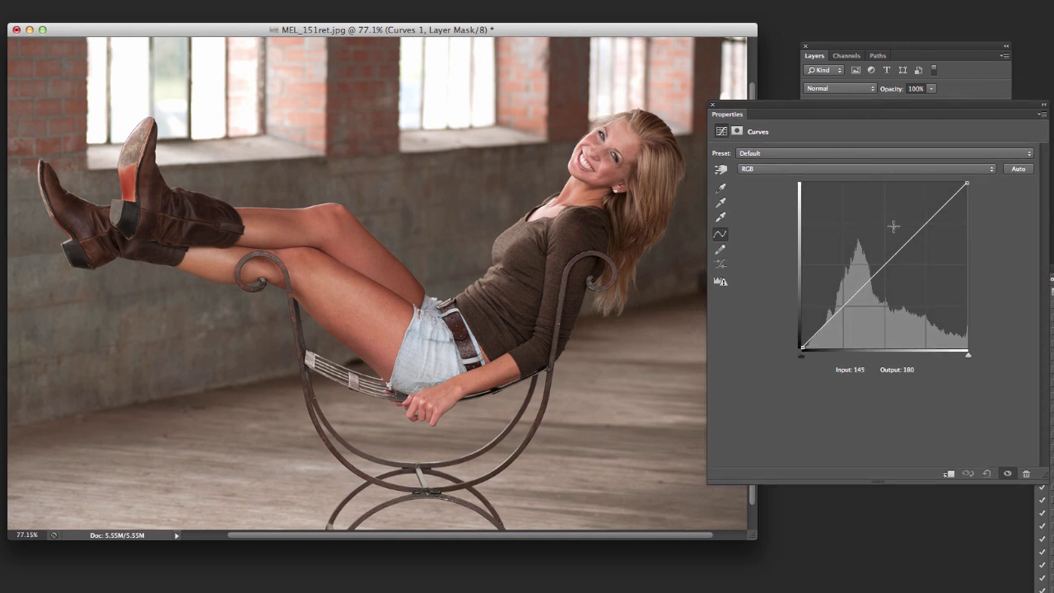
left_click(1019, 170)
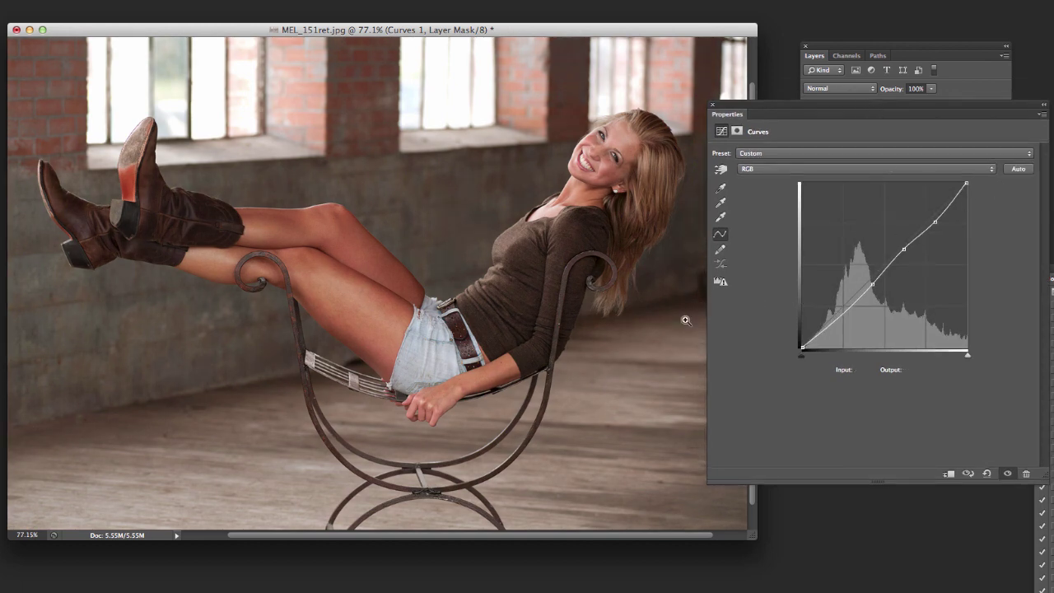
left_click(968, 474)
left_click(967, 476)
left_click(968, 475)
left_click(967, 476)
Reset the curve, apply the Lighter preset, and compare it with the original photo.
left_click(988, 473)
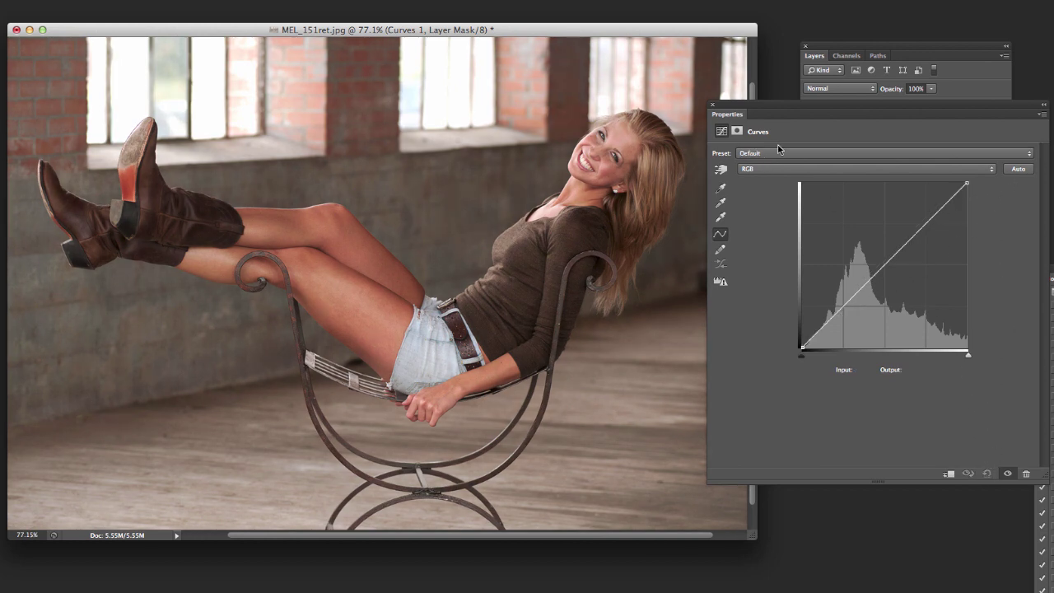
left_click(837, 155)
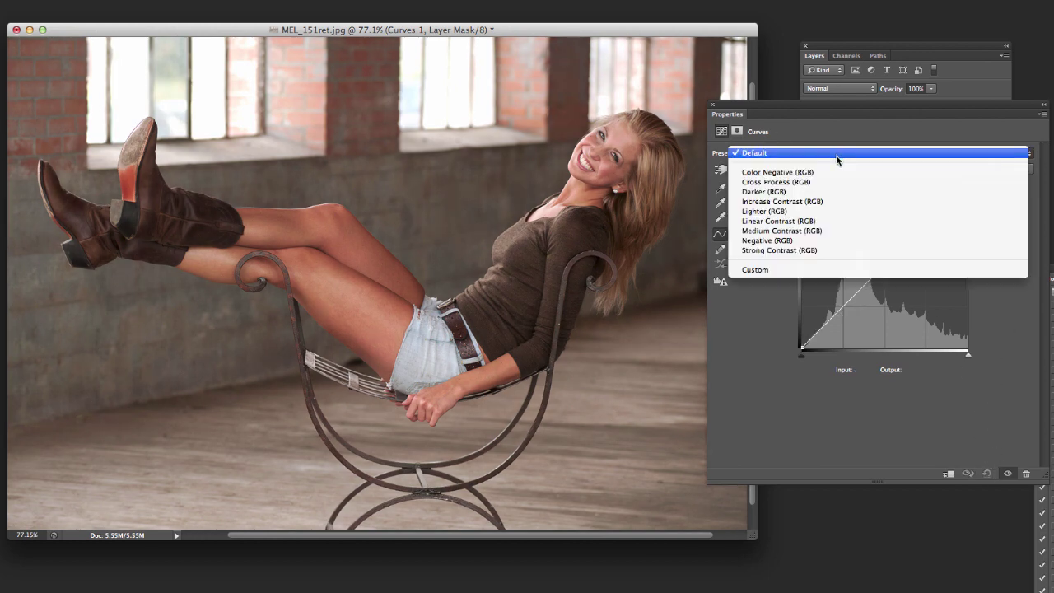
left_click(787, 212)
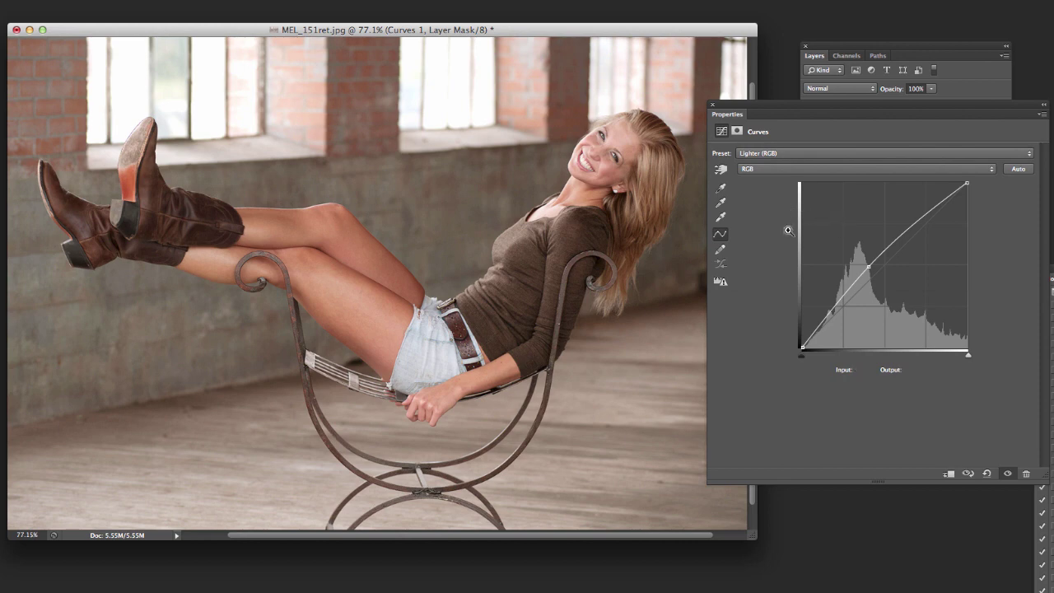
left_click(968, 474)
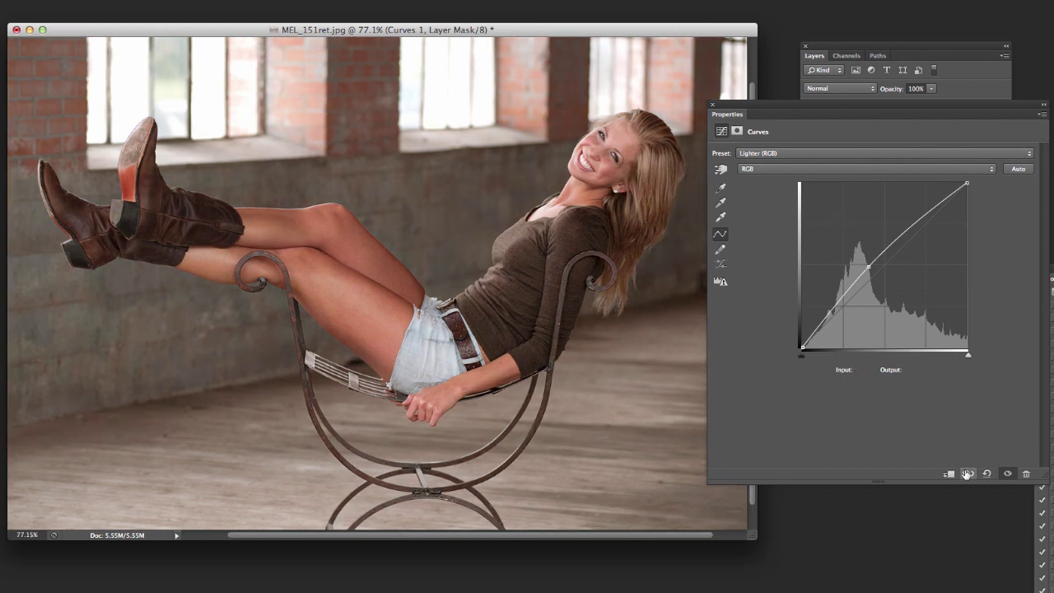
Apply the Increase Contrast preset, compare with the previous state, then reset to the default curve.
left_click(867, 154)
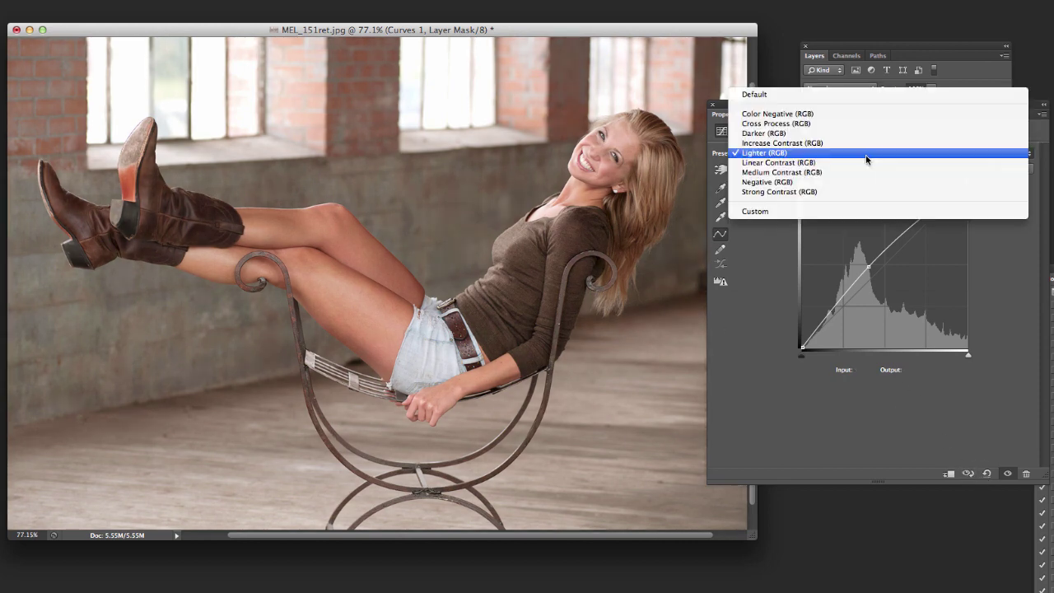
left_click(838, 144)
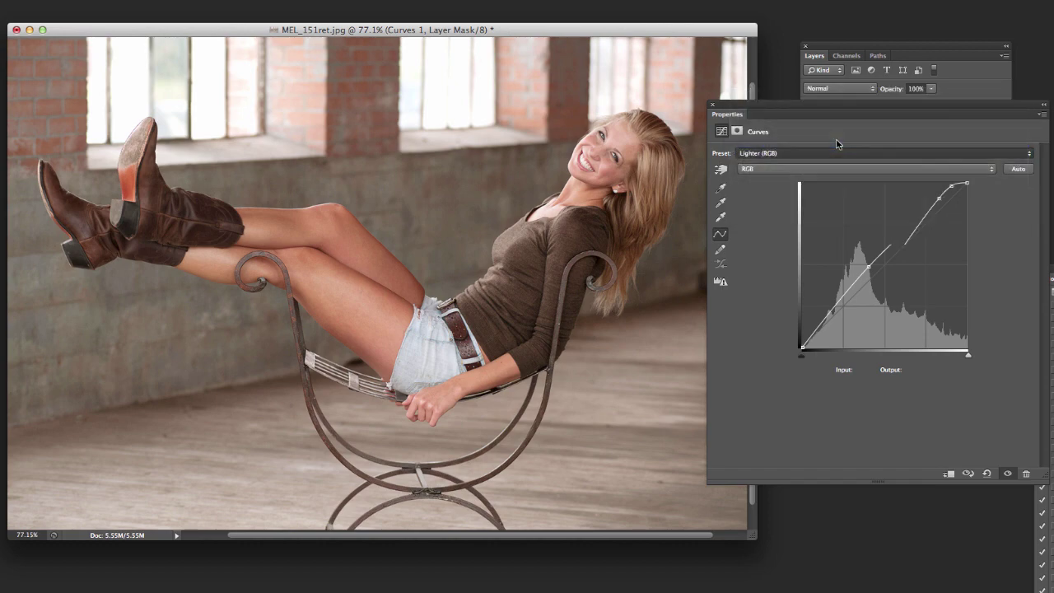
left_click(969, 474)
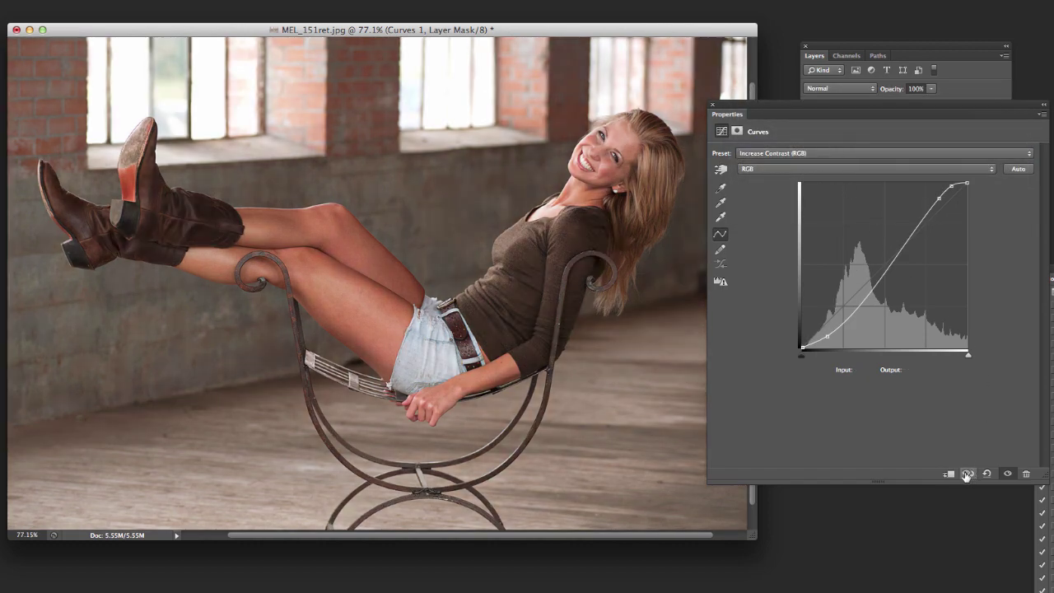
left_click(968, 474)
left_click(967, 476)
left_click(967, 475)
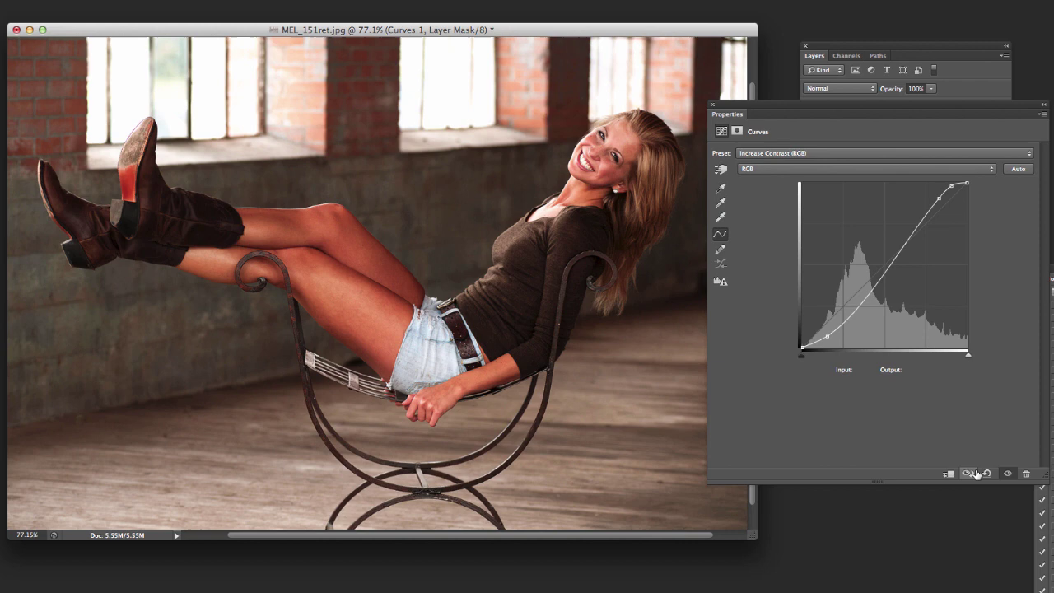
left_click(987, 474)
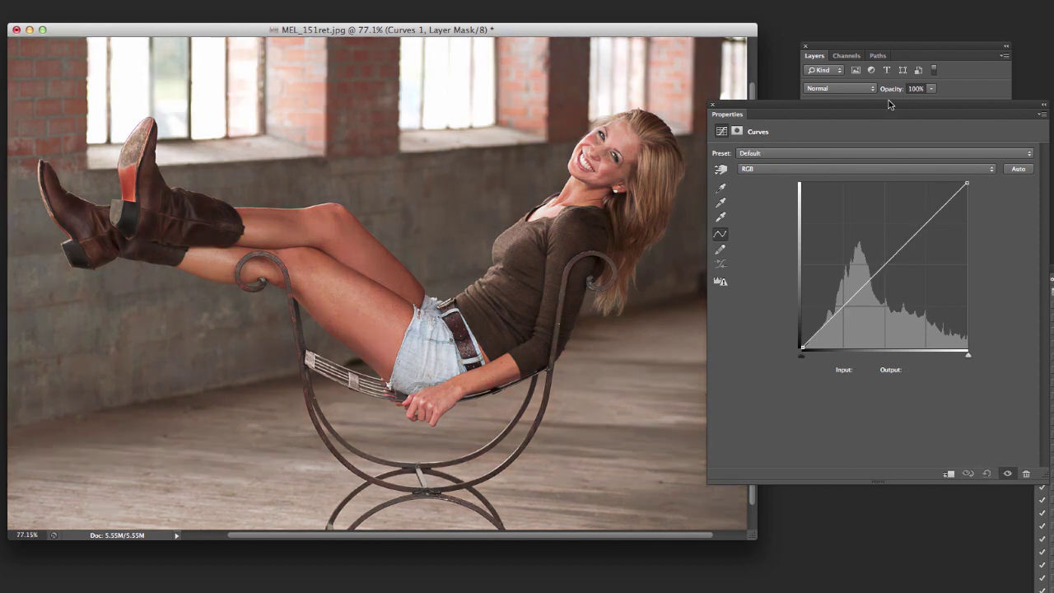
left_click_drag(892, 105, 897, 98)
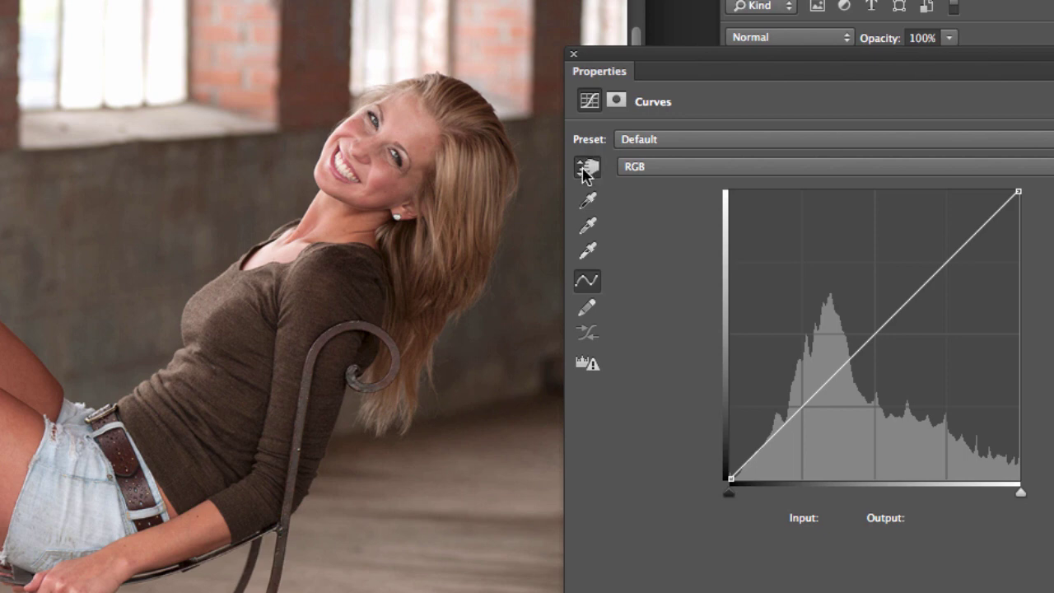
With the targeted adjustment tool, darken the boot shadows and add leg midtone and highlight points.
left_click(584, 169)
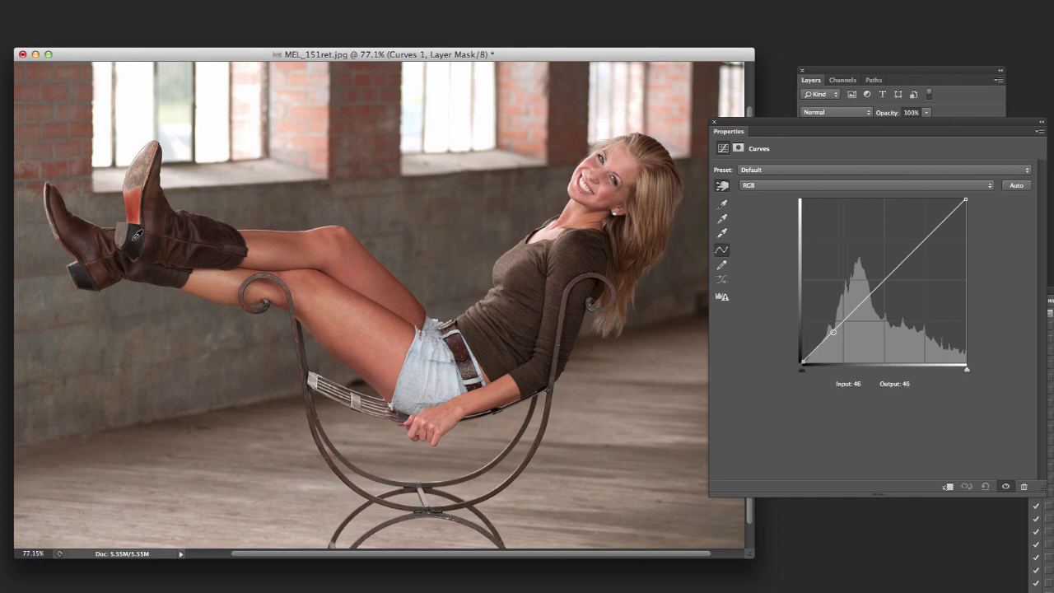
mouse_move(138, 235)
left_mouse_down()
mouse_move(136, 259)
mouse_move(134, 237)
left_mouse_up()
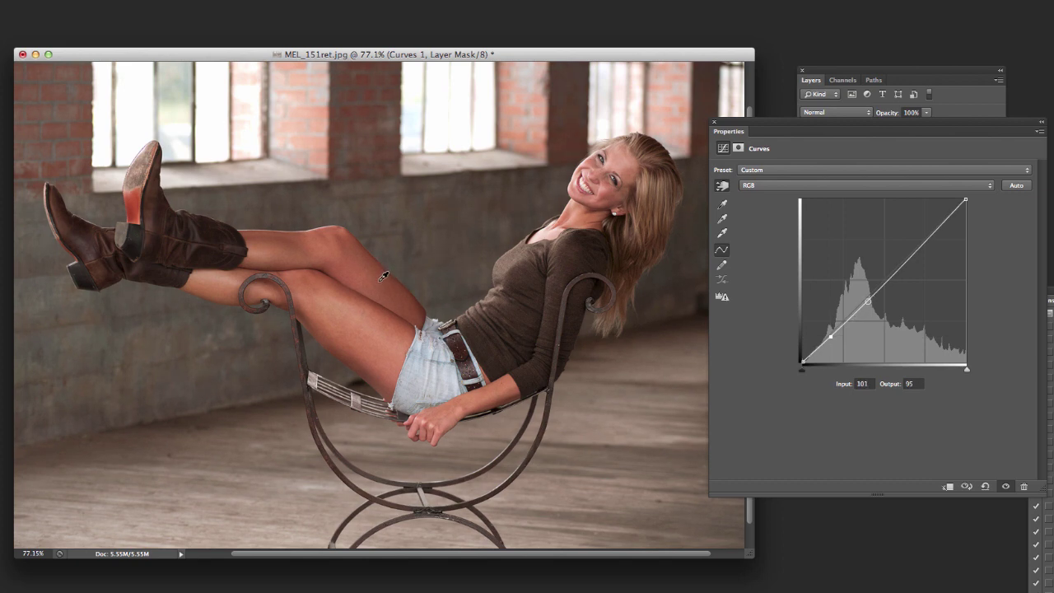
left_click_drag(384, 280, 388, 271)
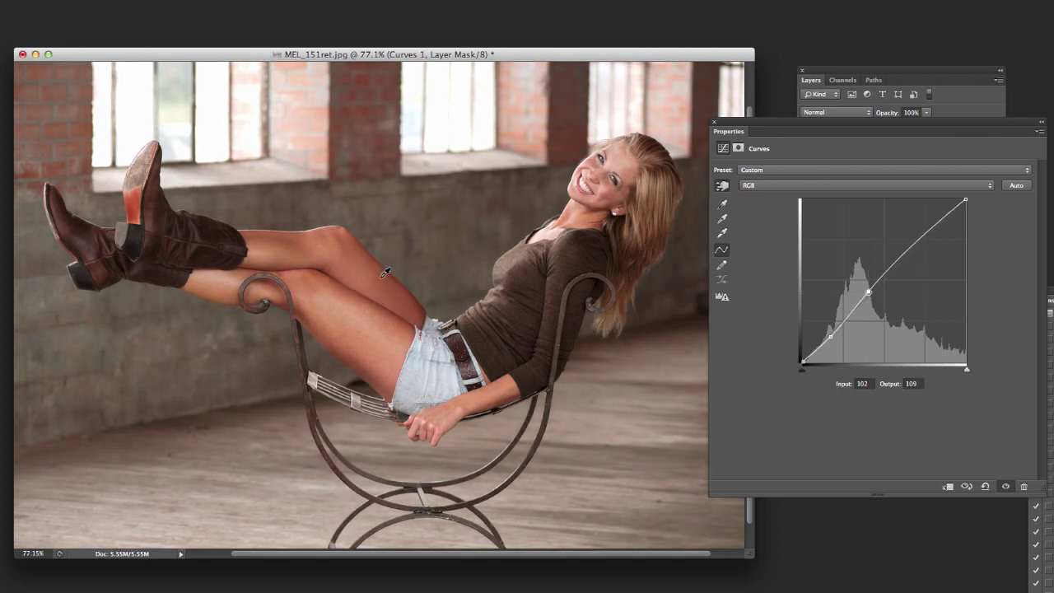
left_click(158, 520)
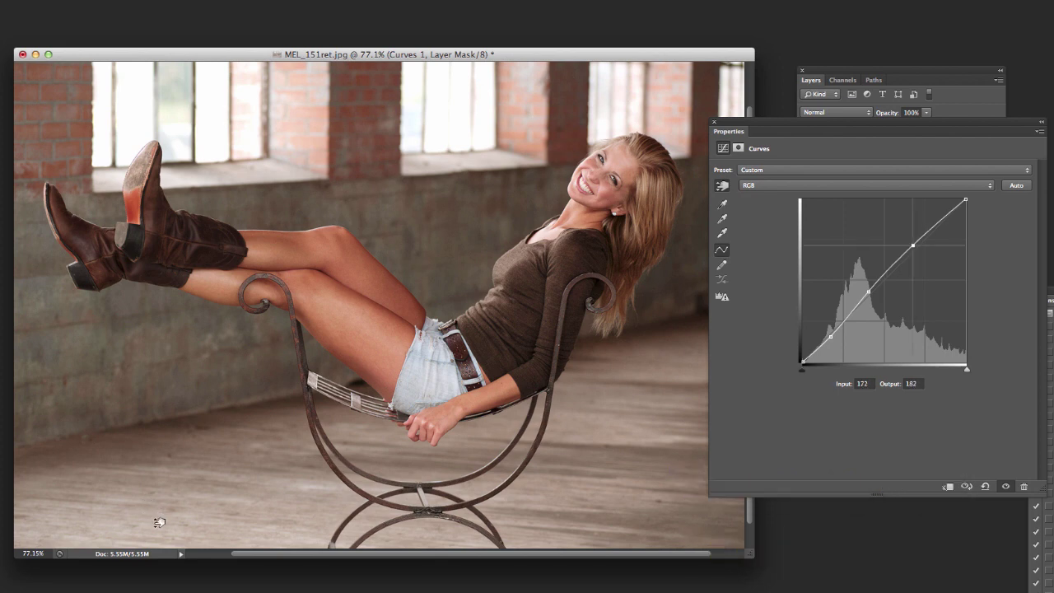
left_click_drag(158, 522, 158, 526)
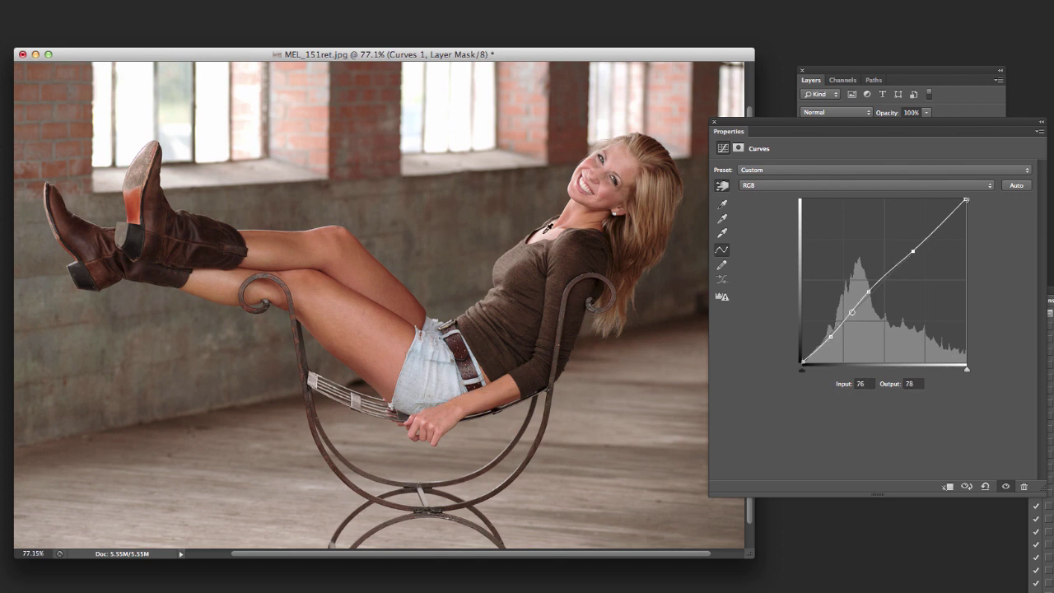
Lower the shadow point slightly and lift the highlight point to Input 175, Output 183.
left_click(726, 188)
left_click_drag(830, 335, 830, 339)
left_click_drag(913, 251, 914, 243)
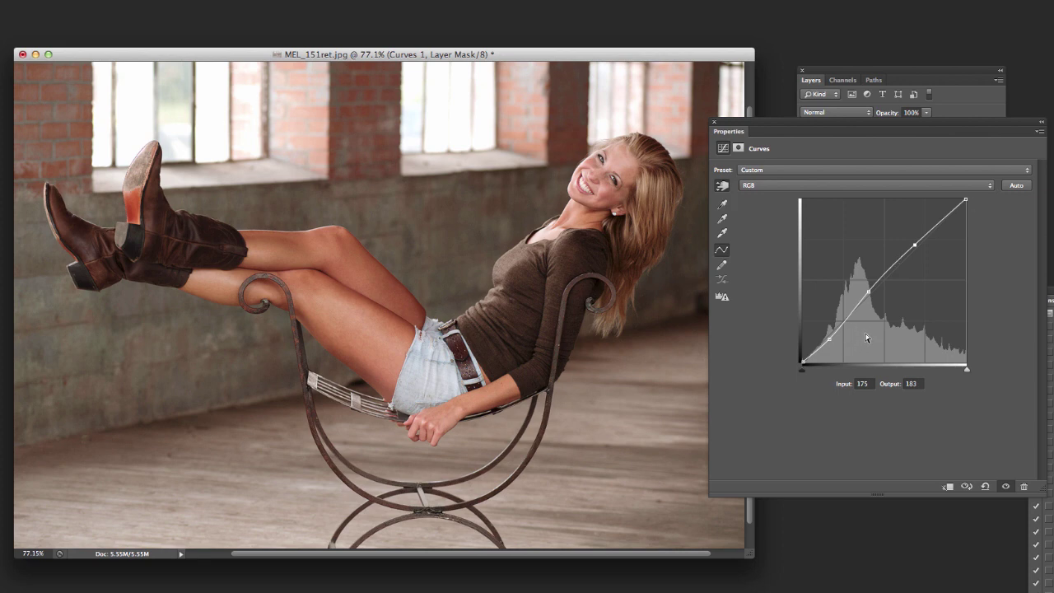
left_click_drag(774, 124, 776, 171)
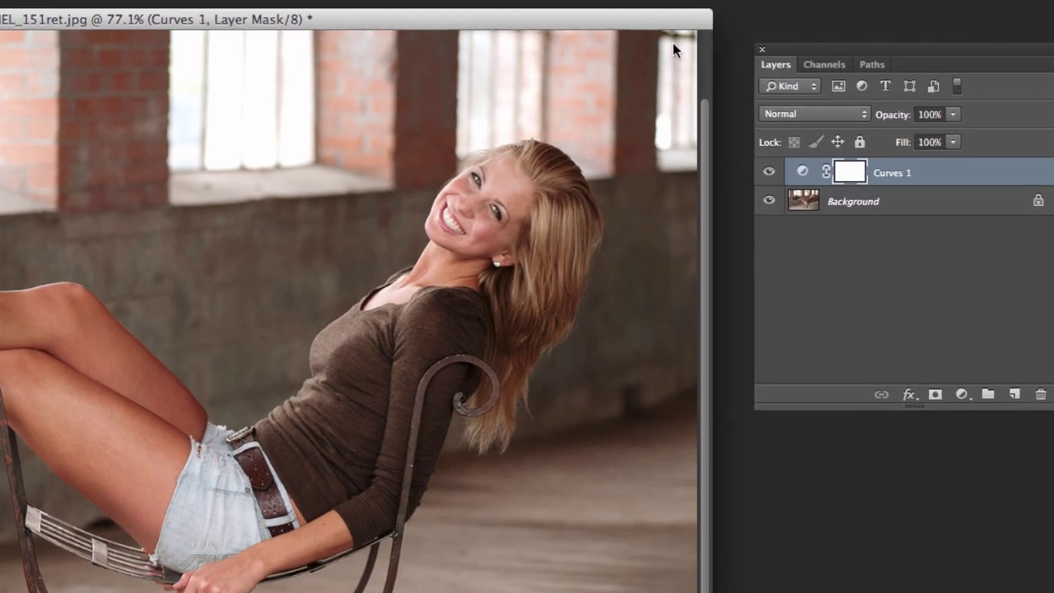
Set Curves 1 opacity to 71% and toggle its visibility to compare before and after.
left_click_drag(936, 54, 911, 86)
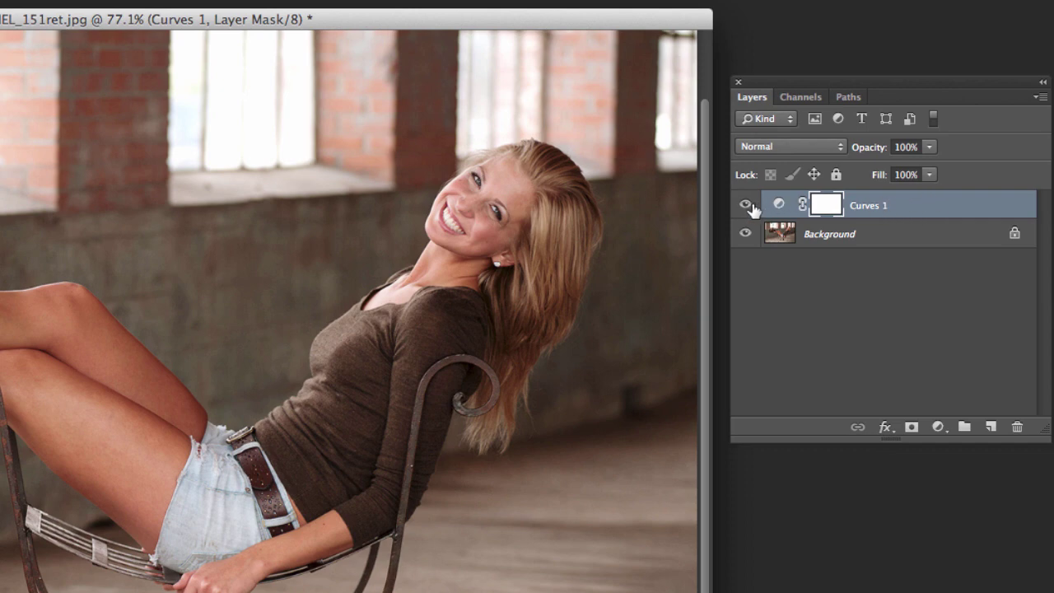
left_click(746, 206)
left_click(747, 206)
left_click(930, 147)
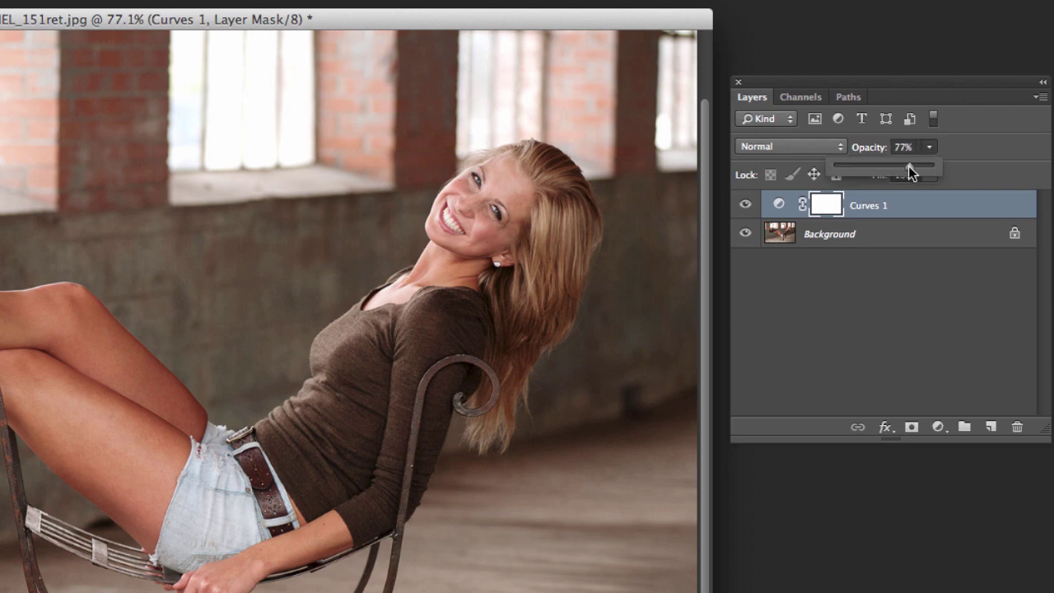
left_click_drag(909, 167, 907, 165)
left_click(747, 206)
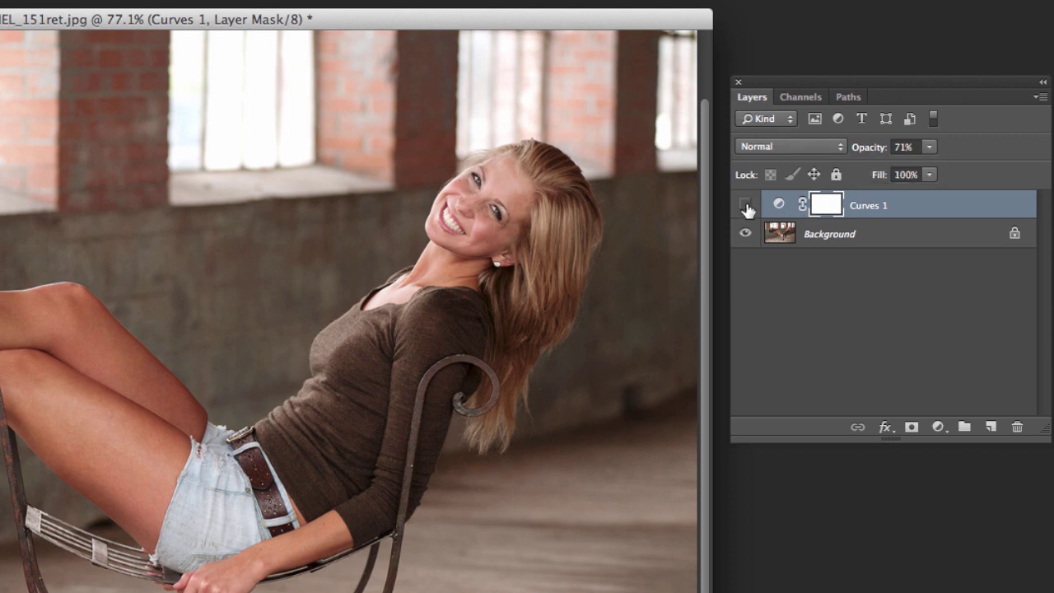
left_click(747, 206)
left_click(748, 206)
left_click(747, 206)
left_click(747, 206)
Reopen Curves 1, move the shadow point to 41/32 and highlight to 175/188, then close.
double_click(898, 207)
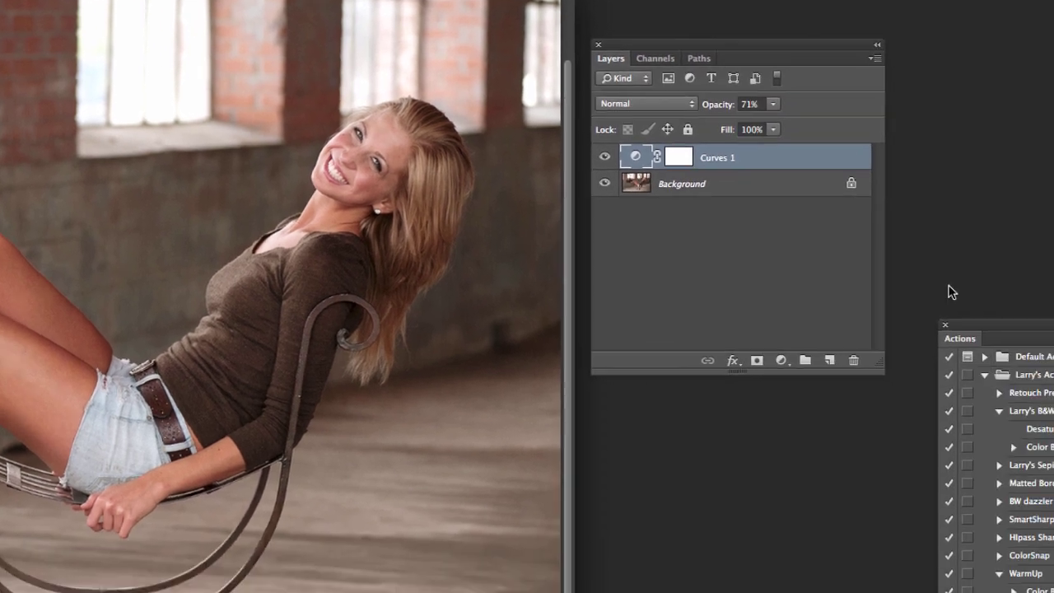
double_click(636, 156)
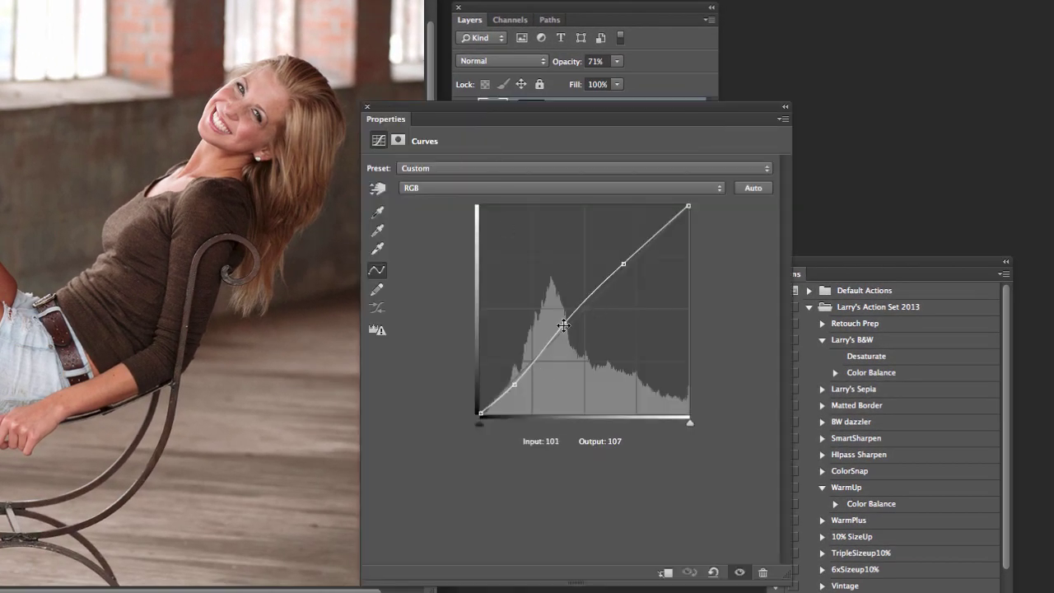
left_click_drag(563, 326, 566, 319)
left_click_drag(515, 384, 515, 387)
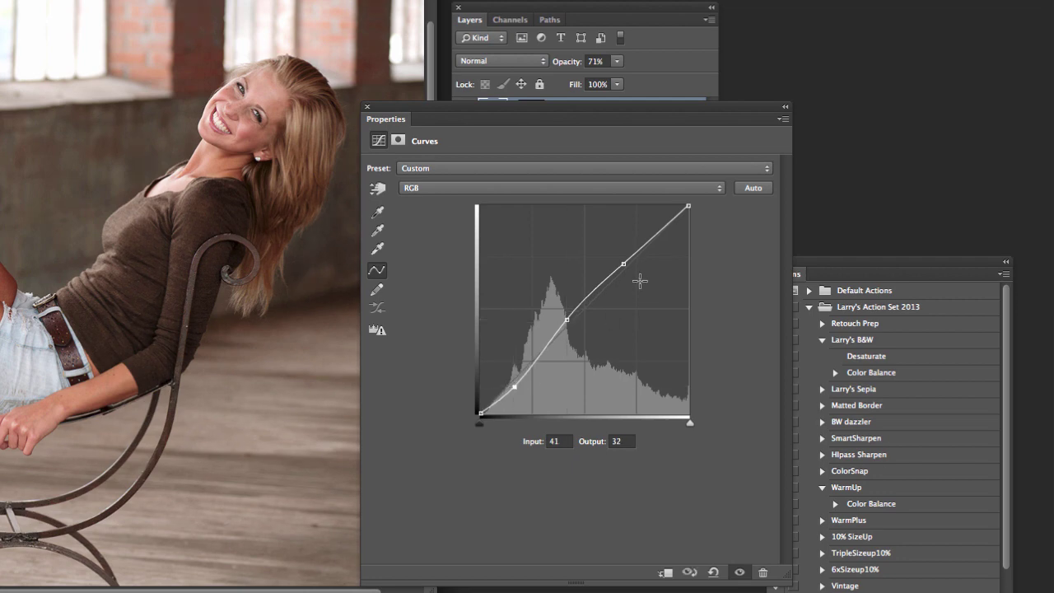
left_click_drag(624, 264, 623, 261)
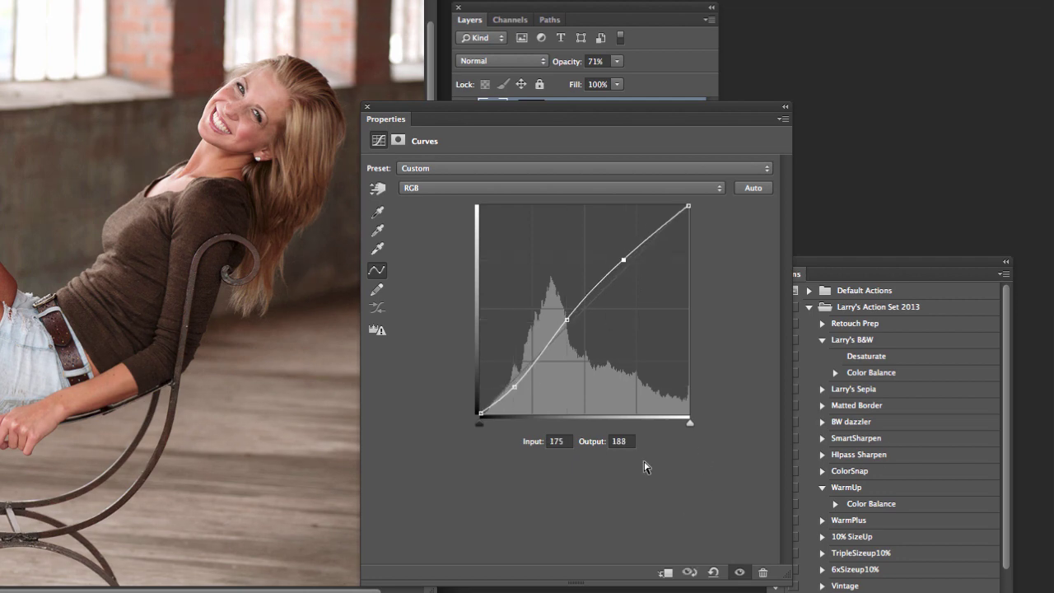
left_click(367, 106)
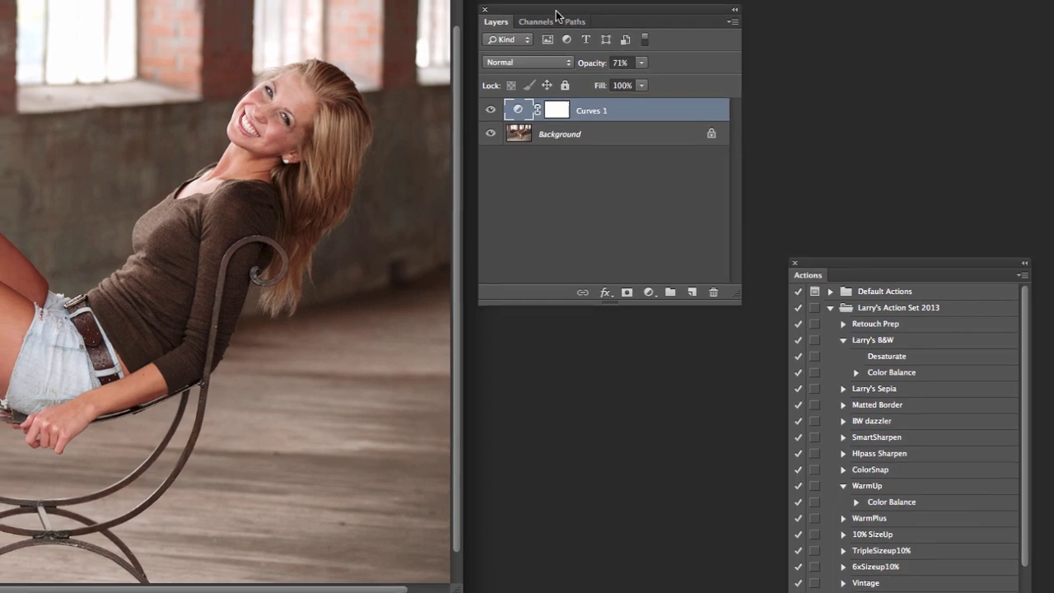